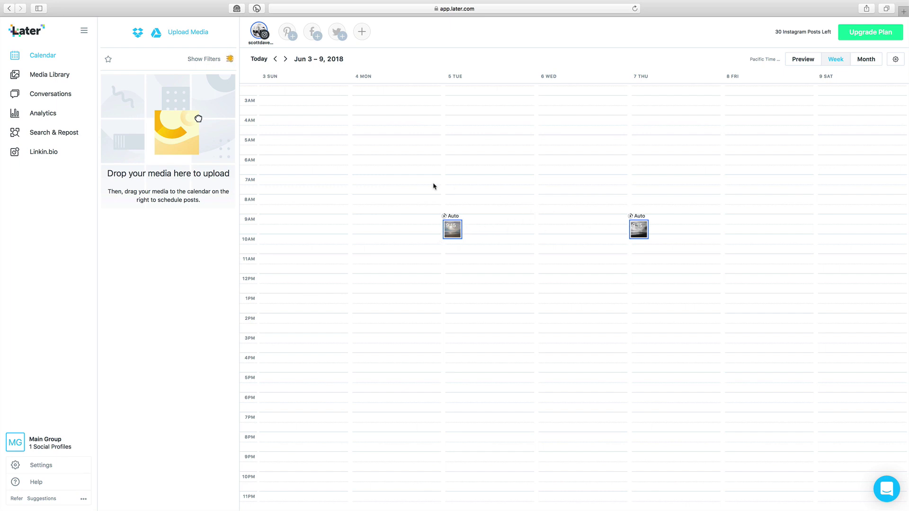
# Upload the Scott-Davenport Death Valley JPG from the Desktop into Later's media library
pyautogui.click(197, 34)
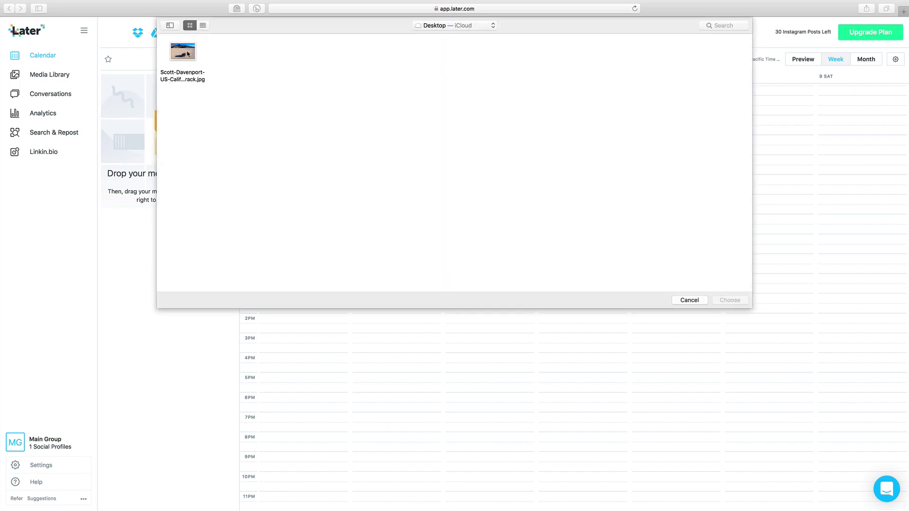
pyautogui.click(188, 54)
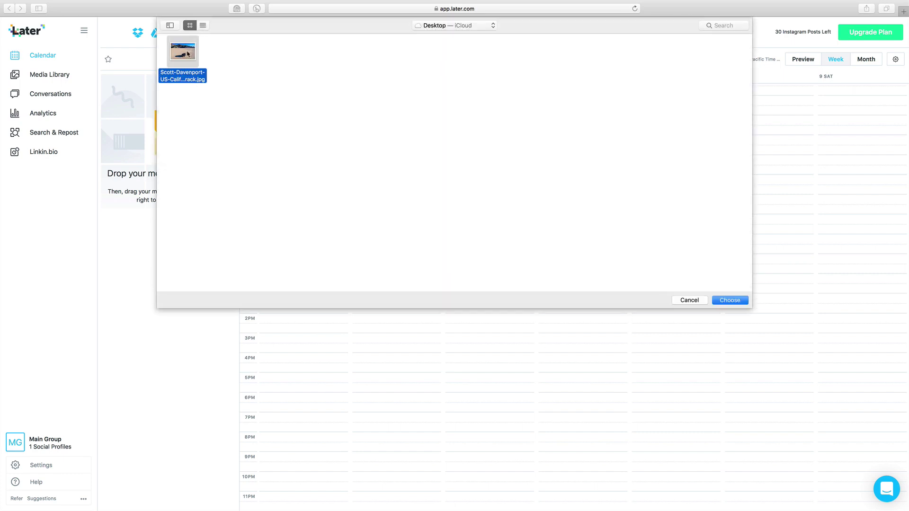
pyautogui.click(722, 302)
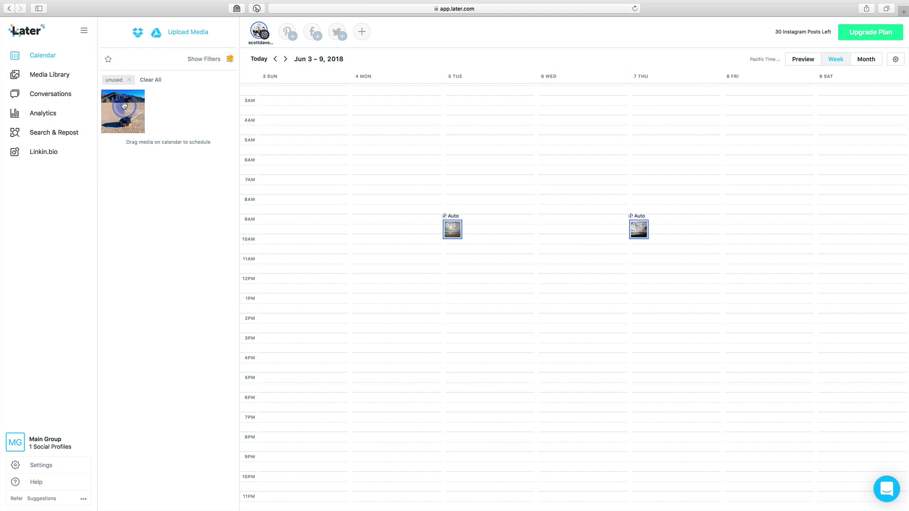
# Drag the uploaded photo onto Monday's 9AM slot for an auto-published June 4, 9:20 am post
pyautogui.moveTo(124, 105); pyautogui.dragTo(387, 222)
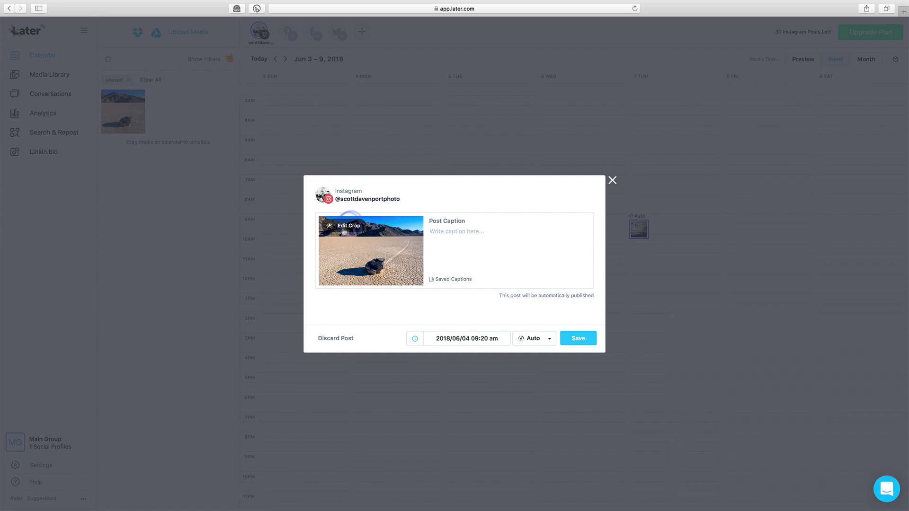
# Try a portrait crop, then apply a square crop centred on the rock and mountains
pyautogui.click(350, 227)
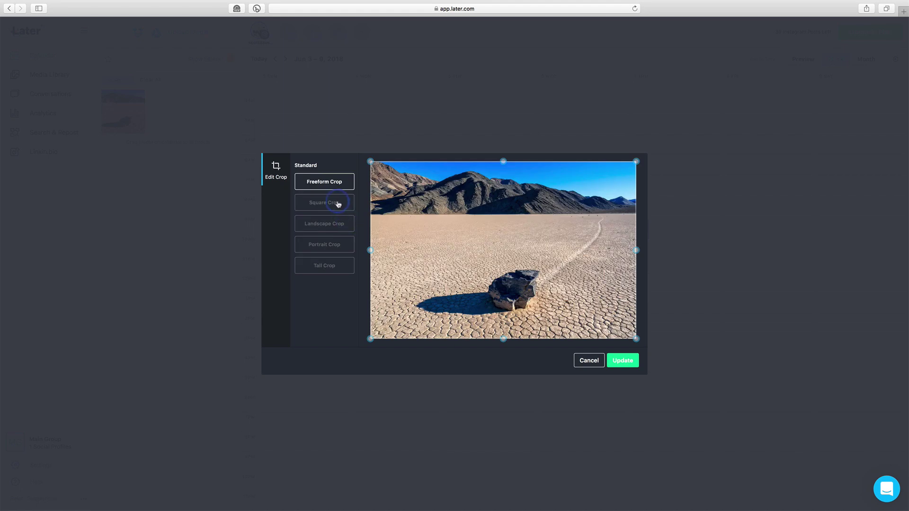
pyautogui.click(330, 246)
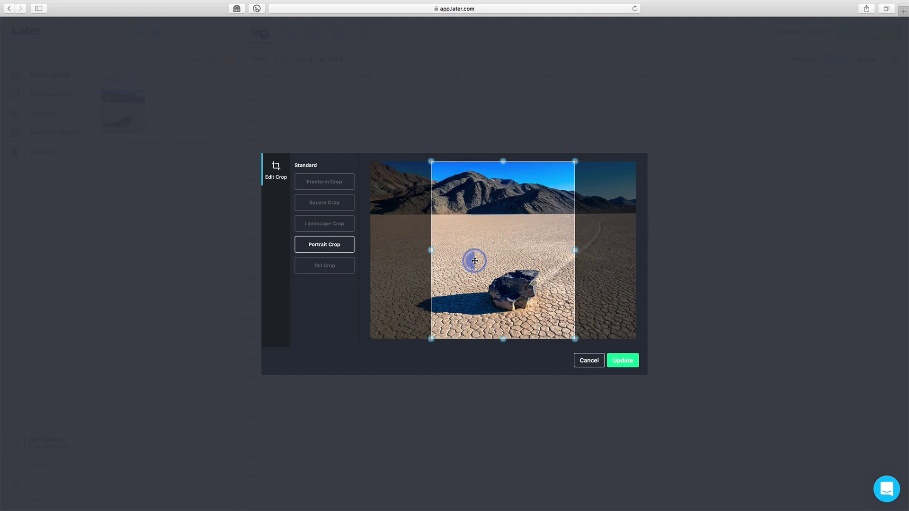
pyautogui.moveTo(471, 260); pyautogui.dragTo(456, 262)
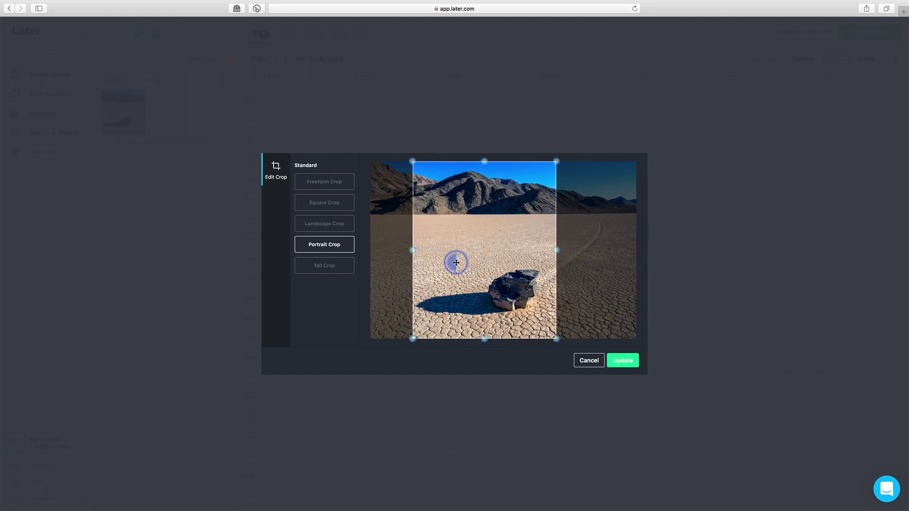
pyautogui.click(326, 210)
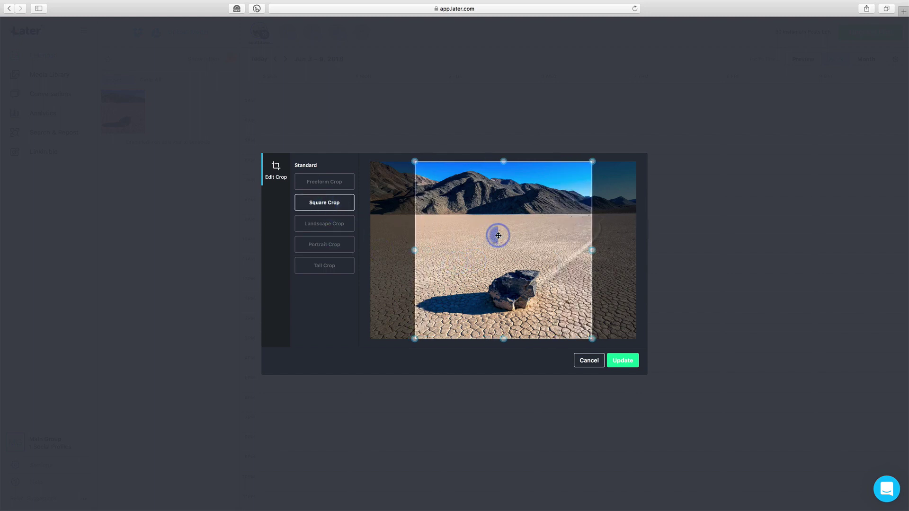
pyautogui.moveTo(499, 235); pyautogui.dragTo(518, 238)
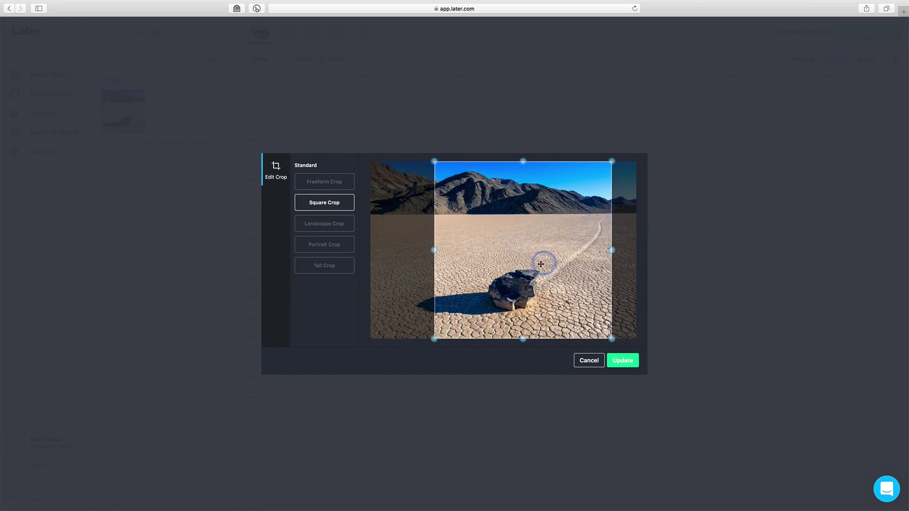
pyautogui.click(629, 362)
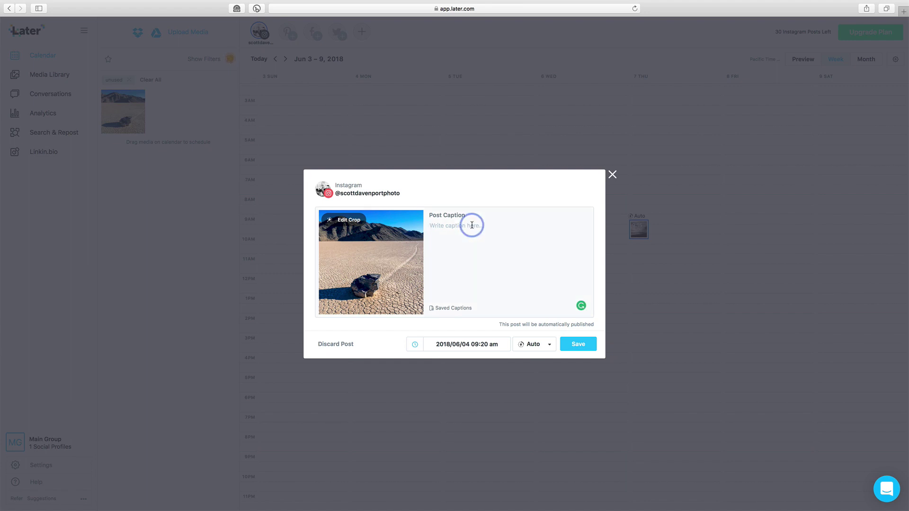
# Paste the Death Valley workshop caption and add period-only spacer lines beneath it
pyautogui.write('Fondly remembering my Death Valley photo workshop last February.')
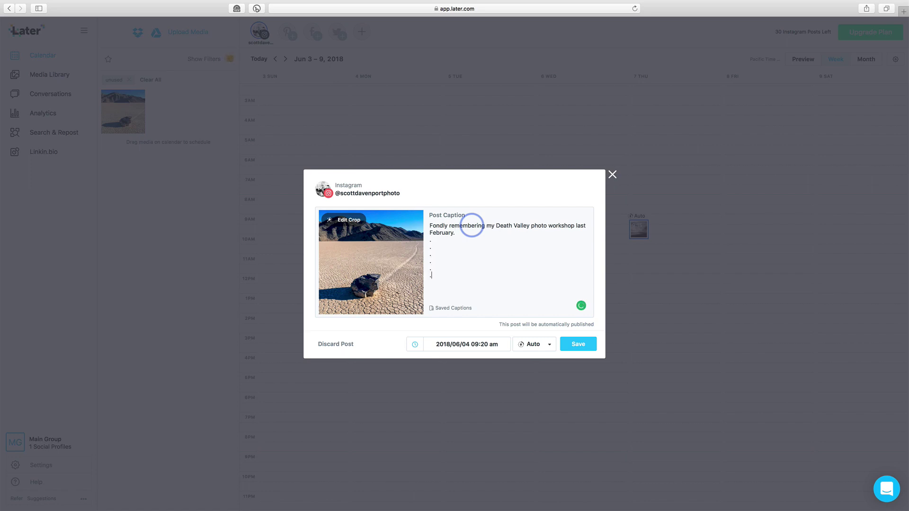
pyautogui.write('. . . . . . .')
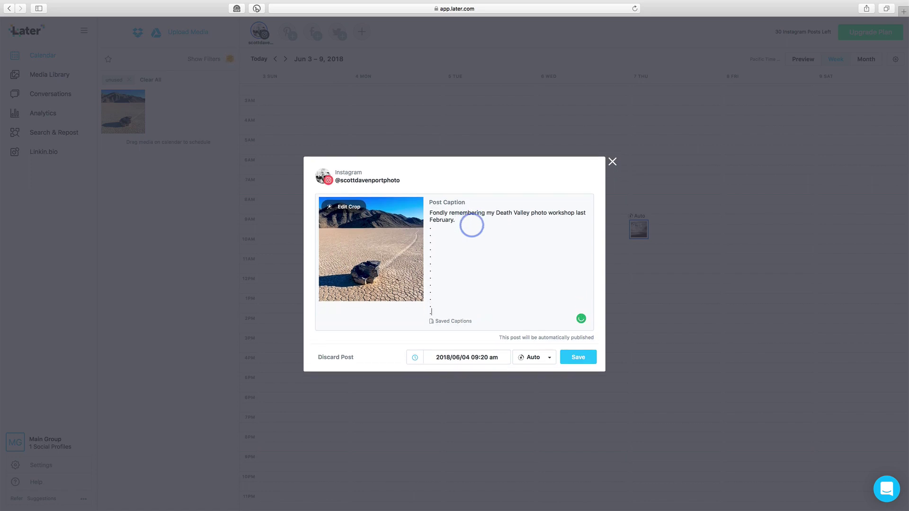
pyautogui.press('Return')
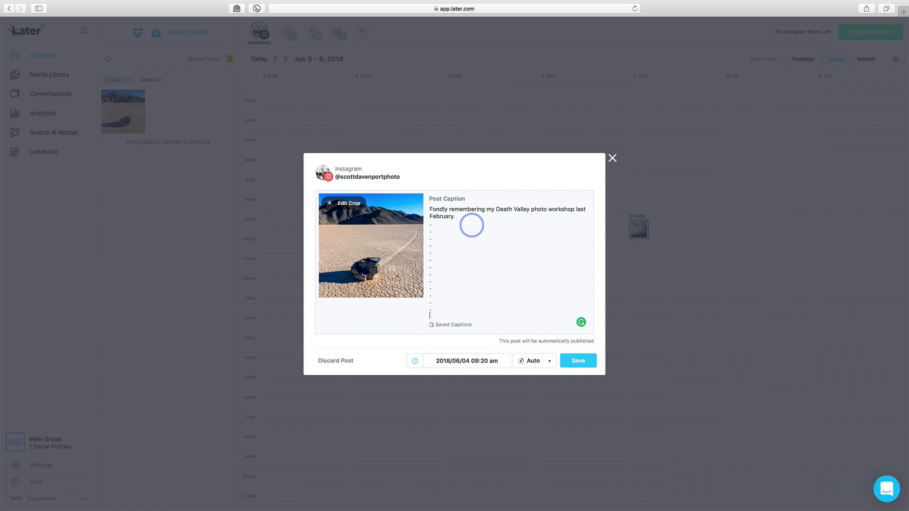
# Open the saved captions list, begin a new saved caption, then back out of it
pyautogui.click(445, 325)
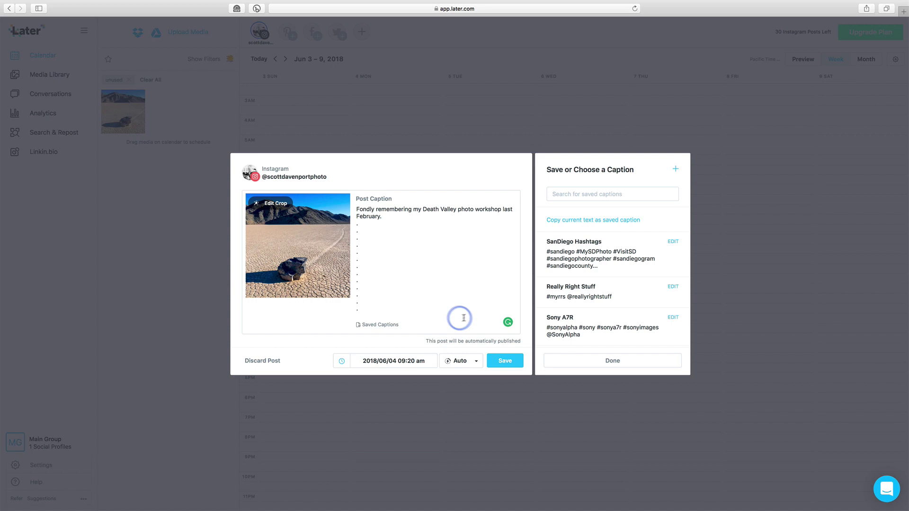
pyautogui.click(618, 221)
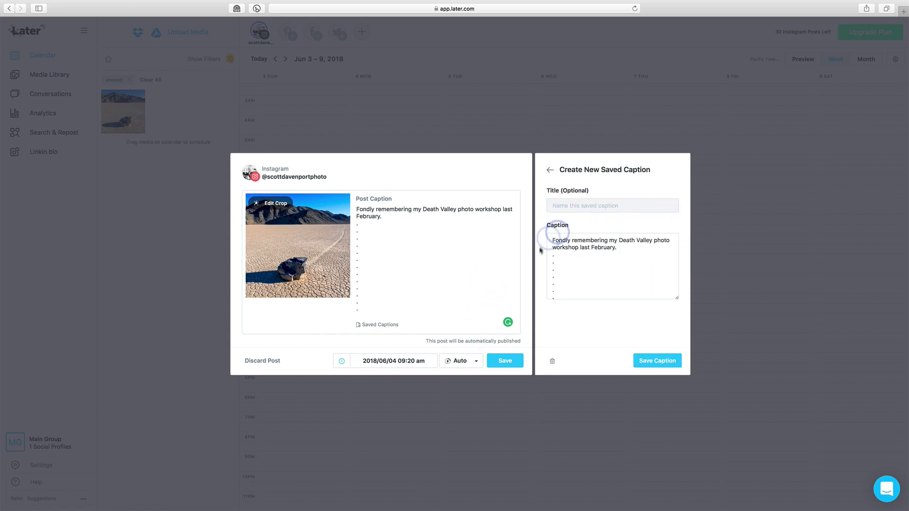
pyautogui.click(604, 211)
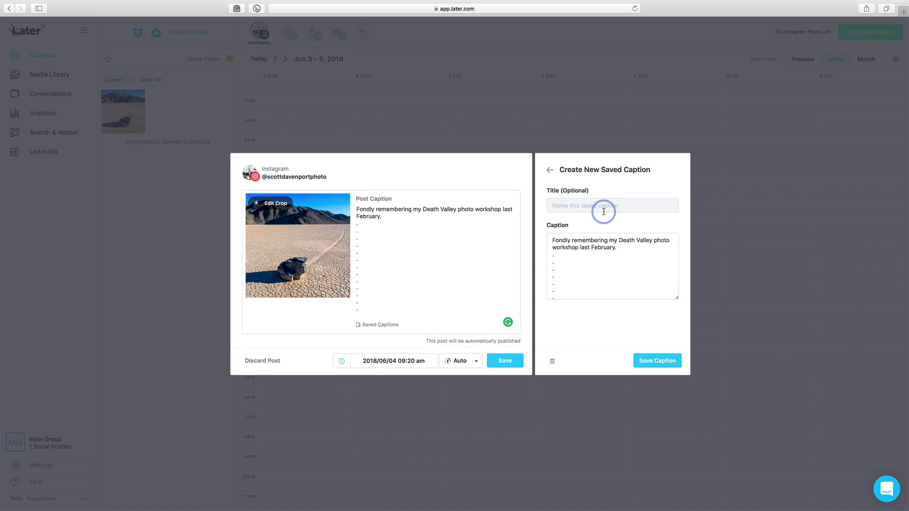
pyautogui.click(551, 171)
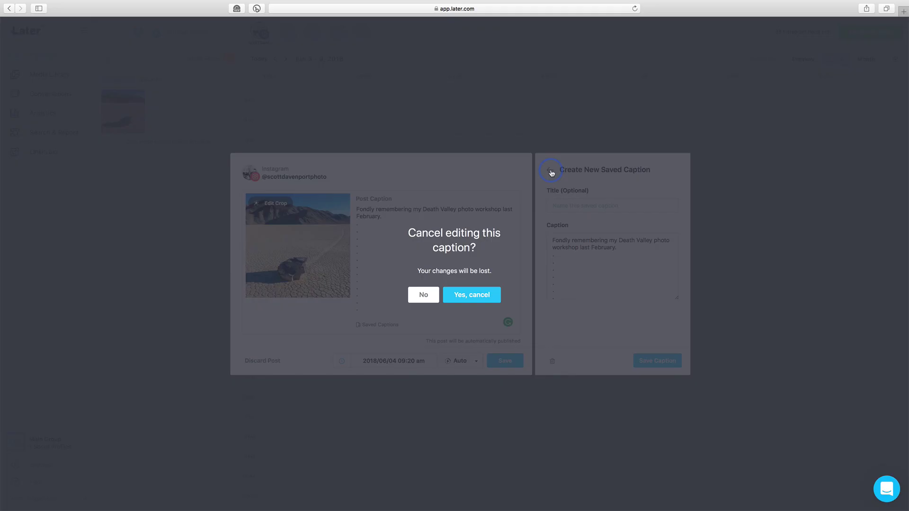
# Discard the unsaved caption and insert the Really Right Stuff saved hashtags
pyautogui.click(457, 295)
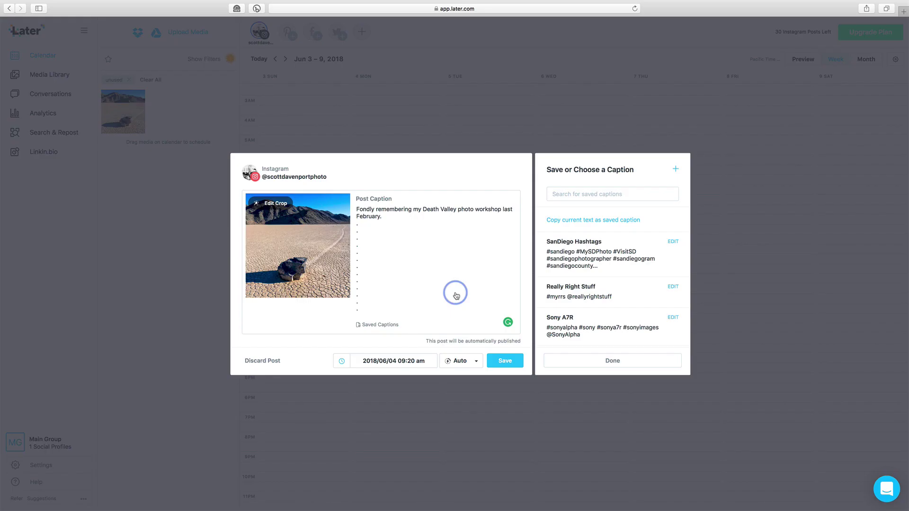
pyautogui.scroll(-7, 604, 315)
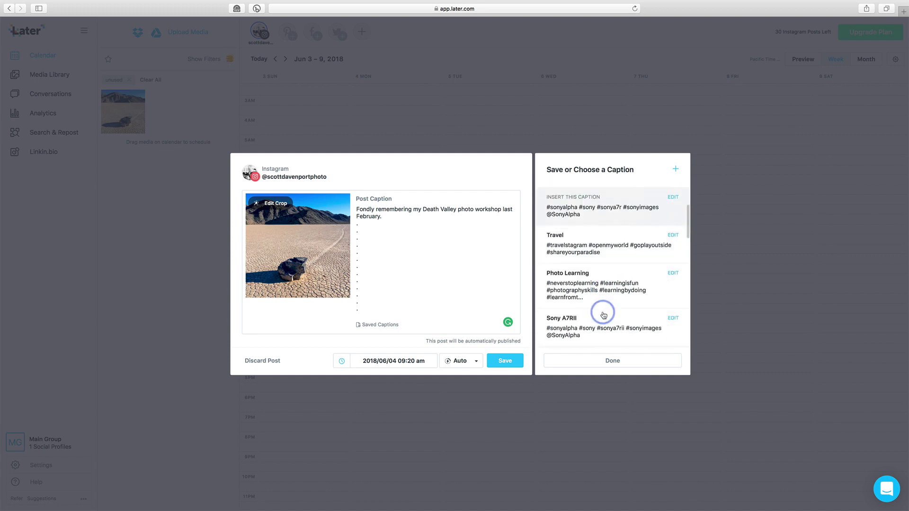
pyautogui.scroll(6, 604, 315)
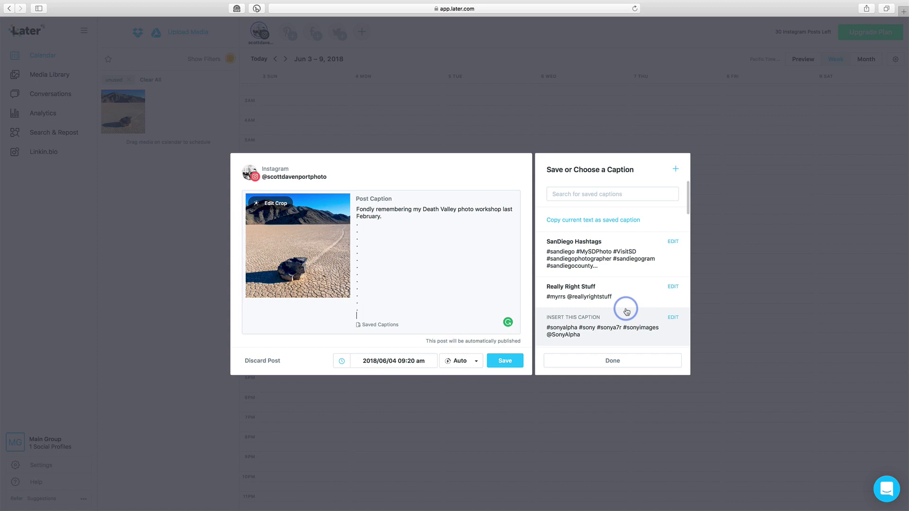
pyautogui.scroll(-1, 625, 308)
pyautogui.click(596, 277)
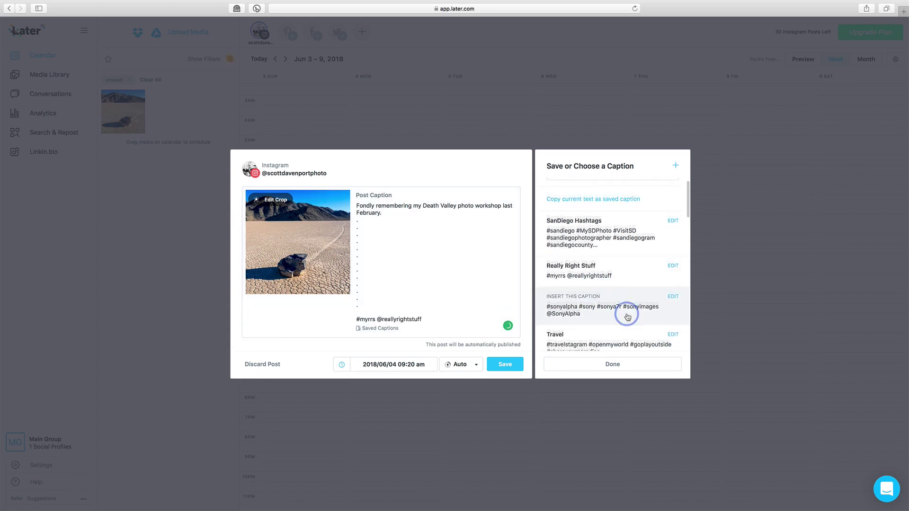
# Add the Sony A7RII and California hashtags, placing the cursor after #westcoast_exposures
pyautogui.scroll(-8, 625, 312)
pyautogui.click(574, 236)
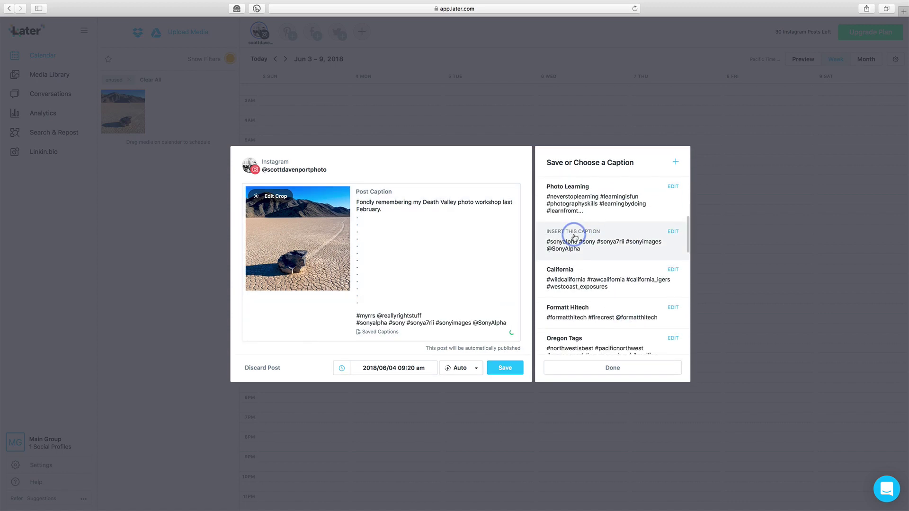
pyautogui.click(579, 271)
pyautogui.scroll(-5, 637, 302)
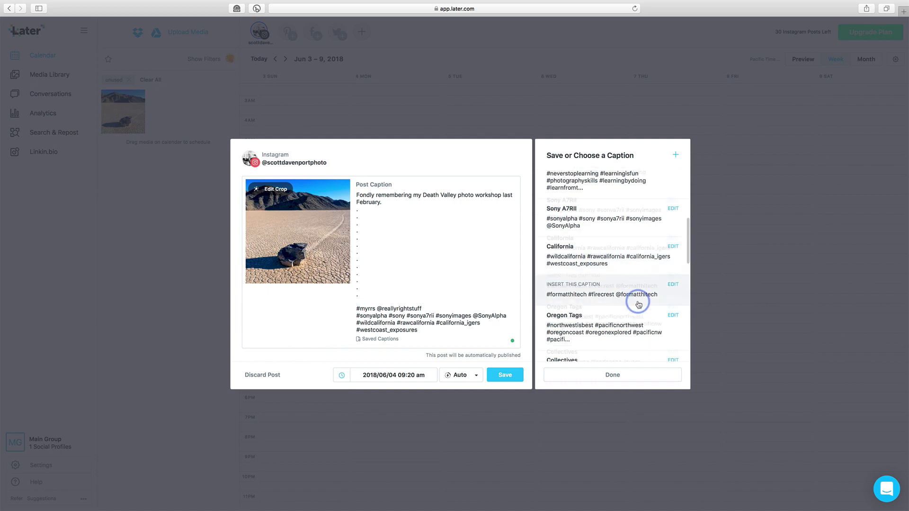
pyautogui.scroll(-10, 639, 303)
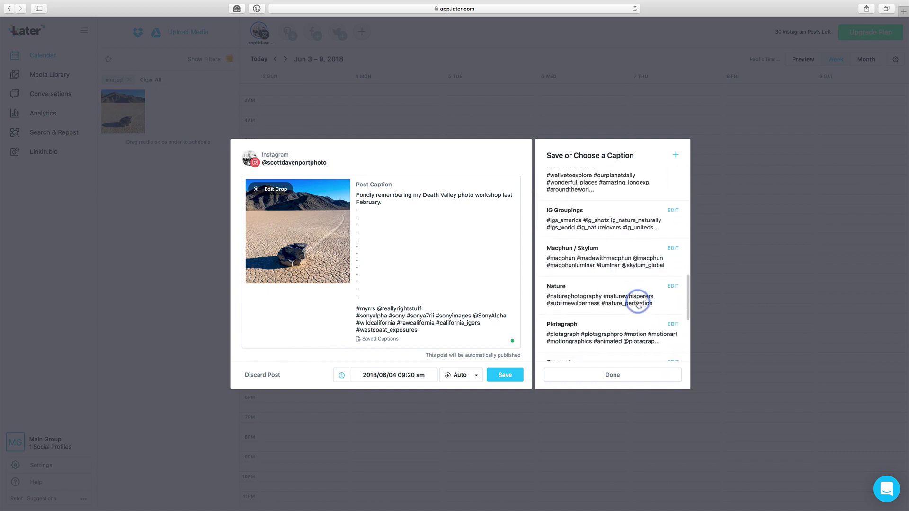
pyautogui.scroll(-3, 639, 303)
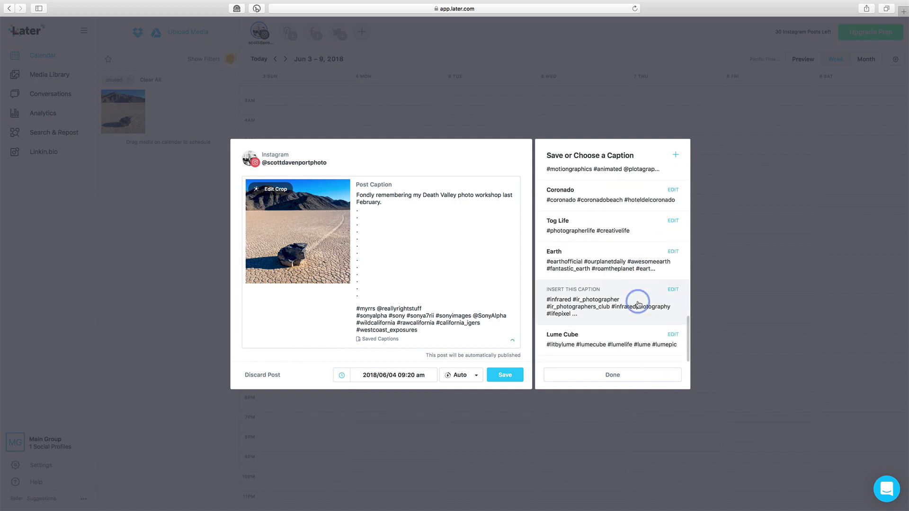
pyautogui.click(445, 333)
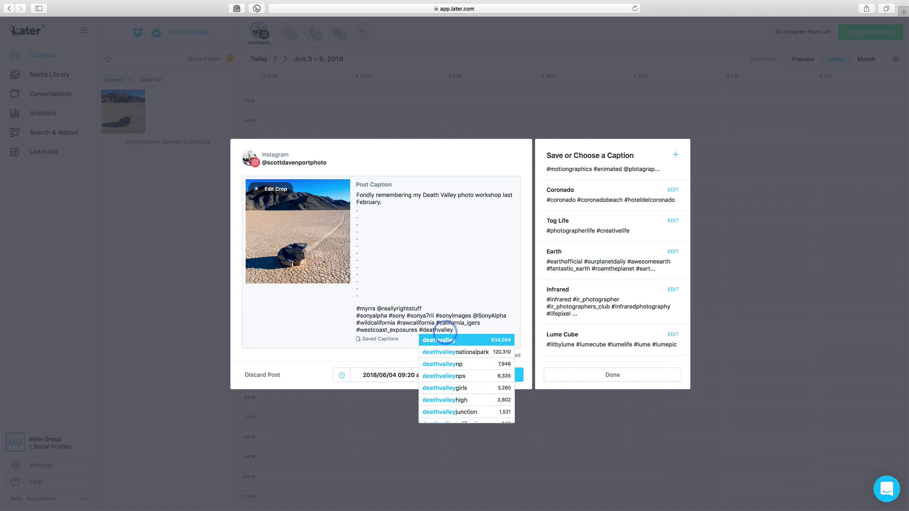
# Accept the #deathvalley suggestion, then add #theracetrack and #thedesertisbeautifultoo to the caption
pyautogui.click(445, 335)
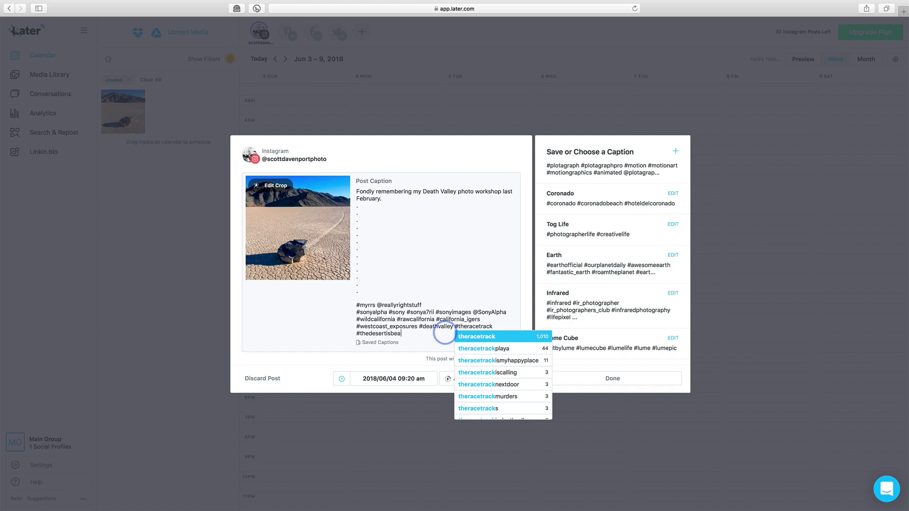
pyautogui.write('utifultoo')
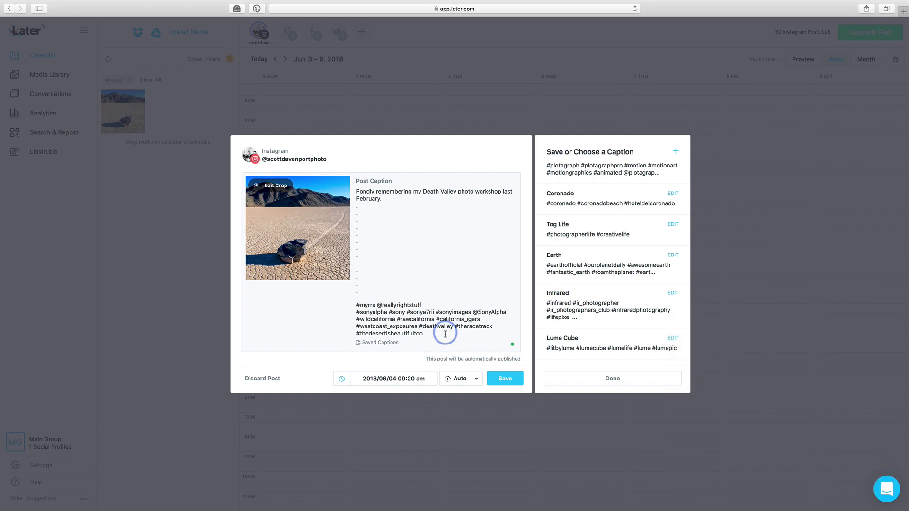
pyautogui.click(478, 380)
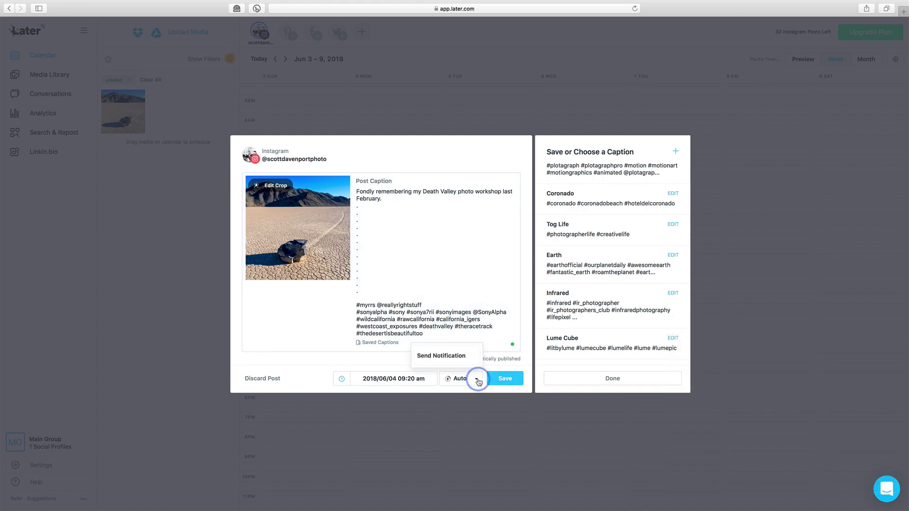
pyautogui.click(453, 357)
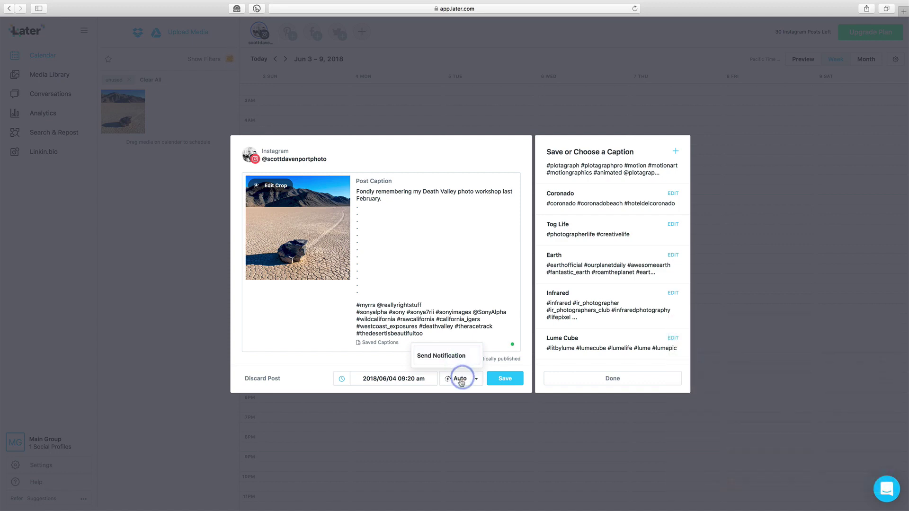
pyautogui.click(454, 379)
pyautogui.click(505, 380)
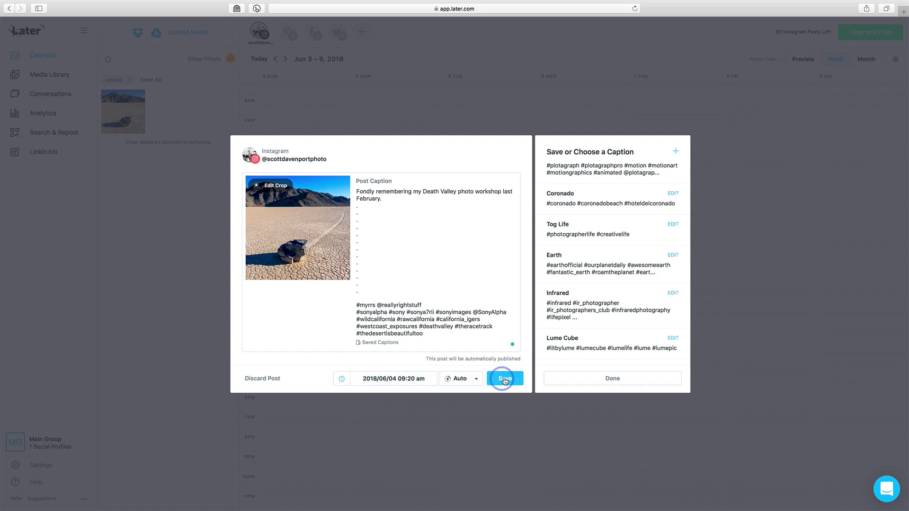
# Save the cropped, captioned post so it schedules for June 4, 2018, 9:20 am
pyautogui.click(505, 380)
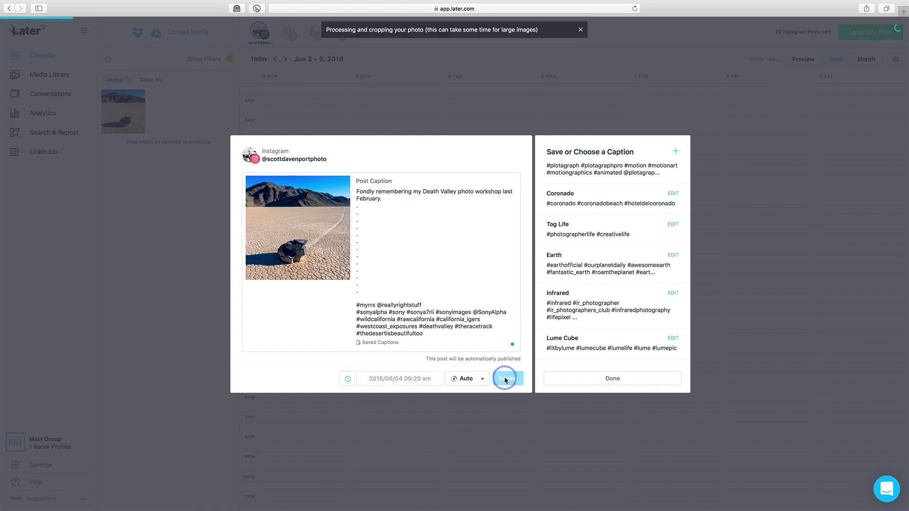